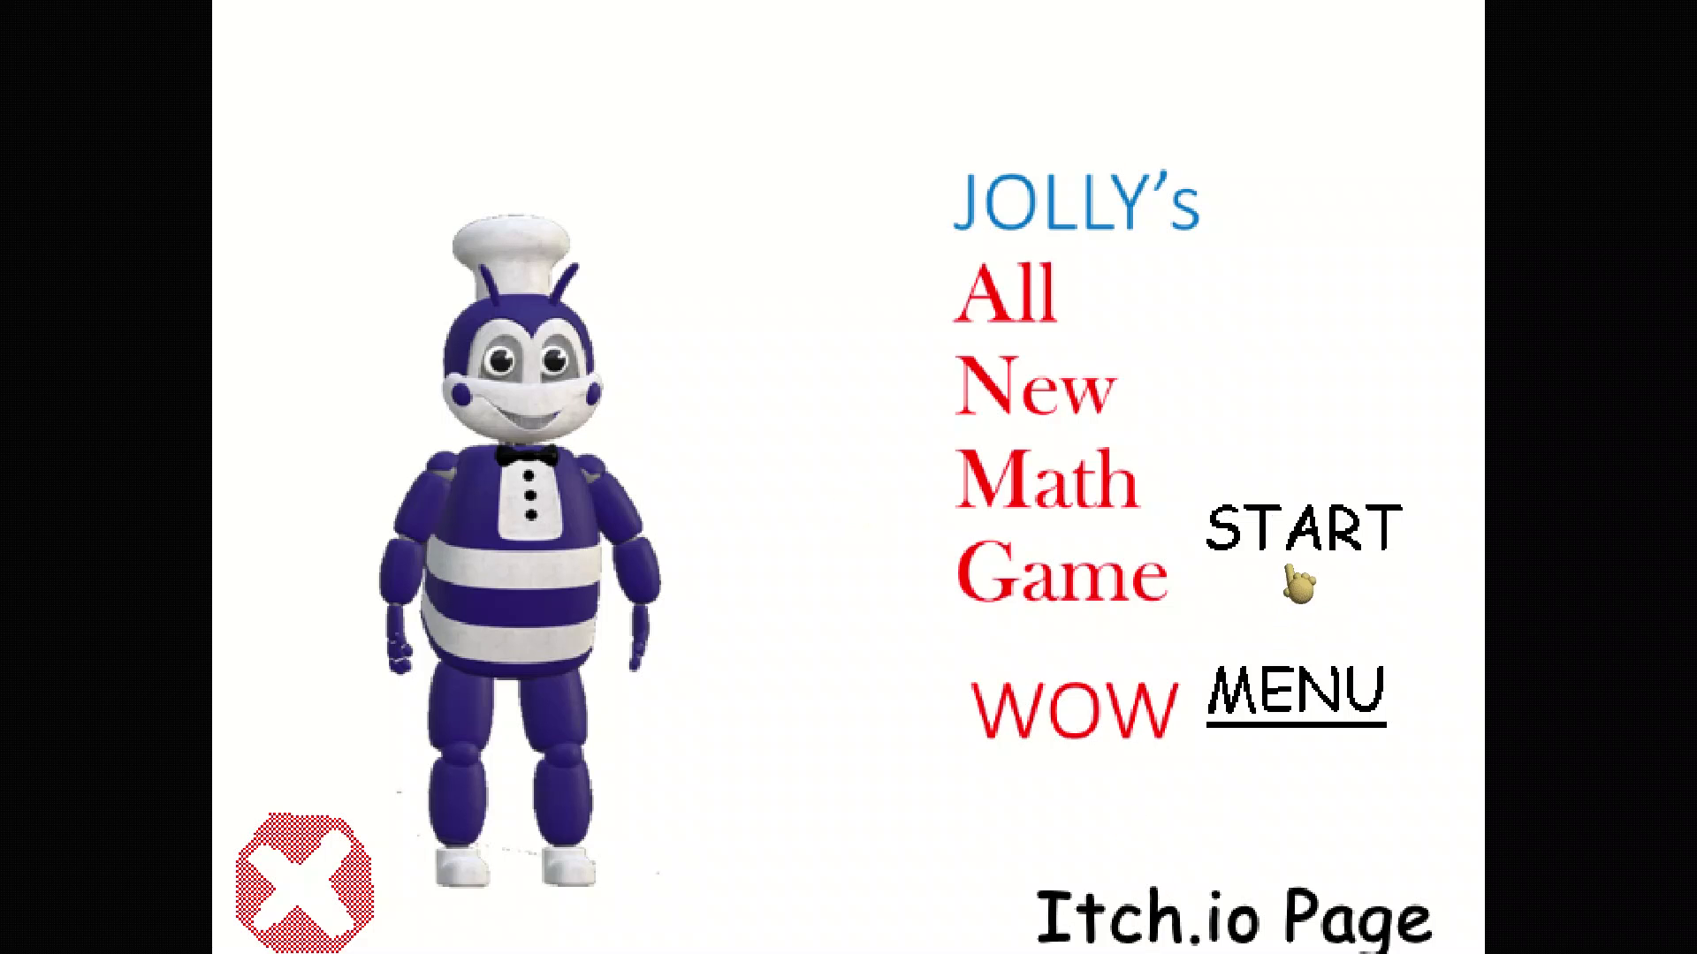
Start a new game from the title screen and load into the hallway at 0/7 notebooks.
left_click(1256, 541)
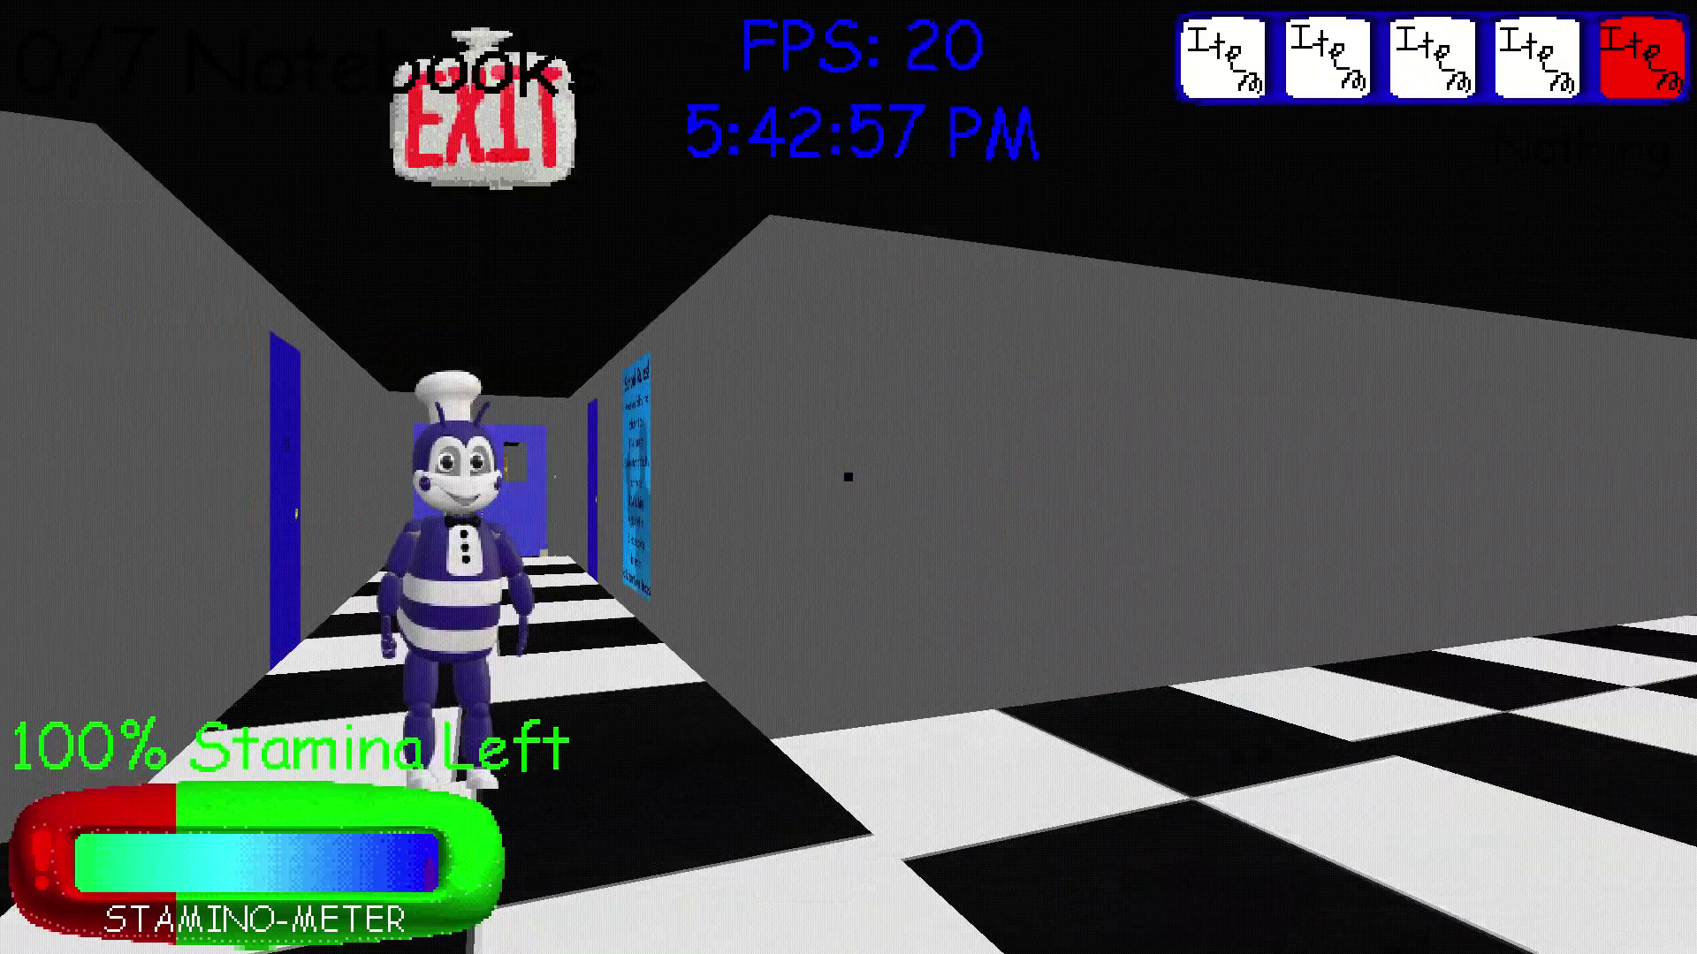
Run down the hallway to the first notebook's desk, then pick up the Quarter.
key("shift+w")
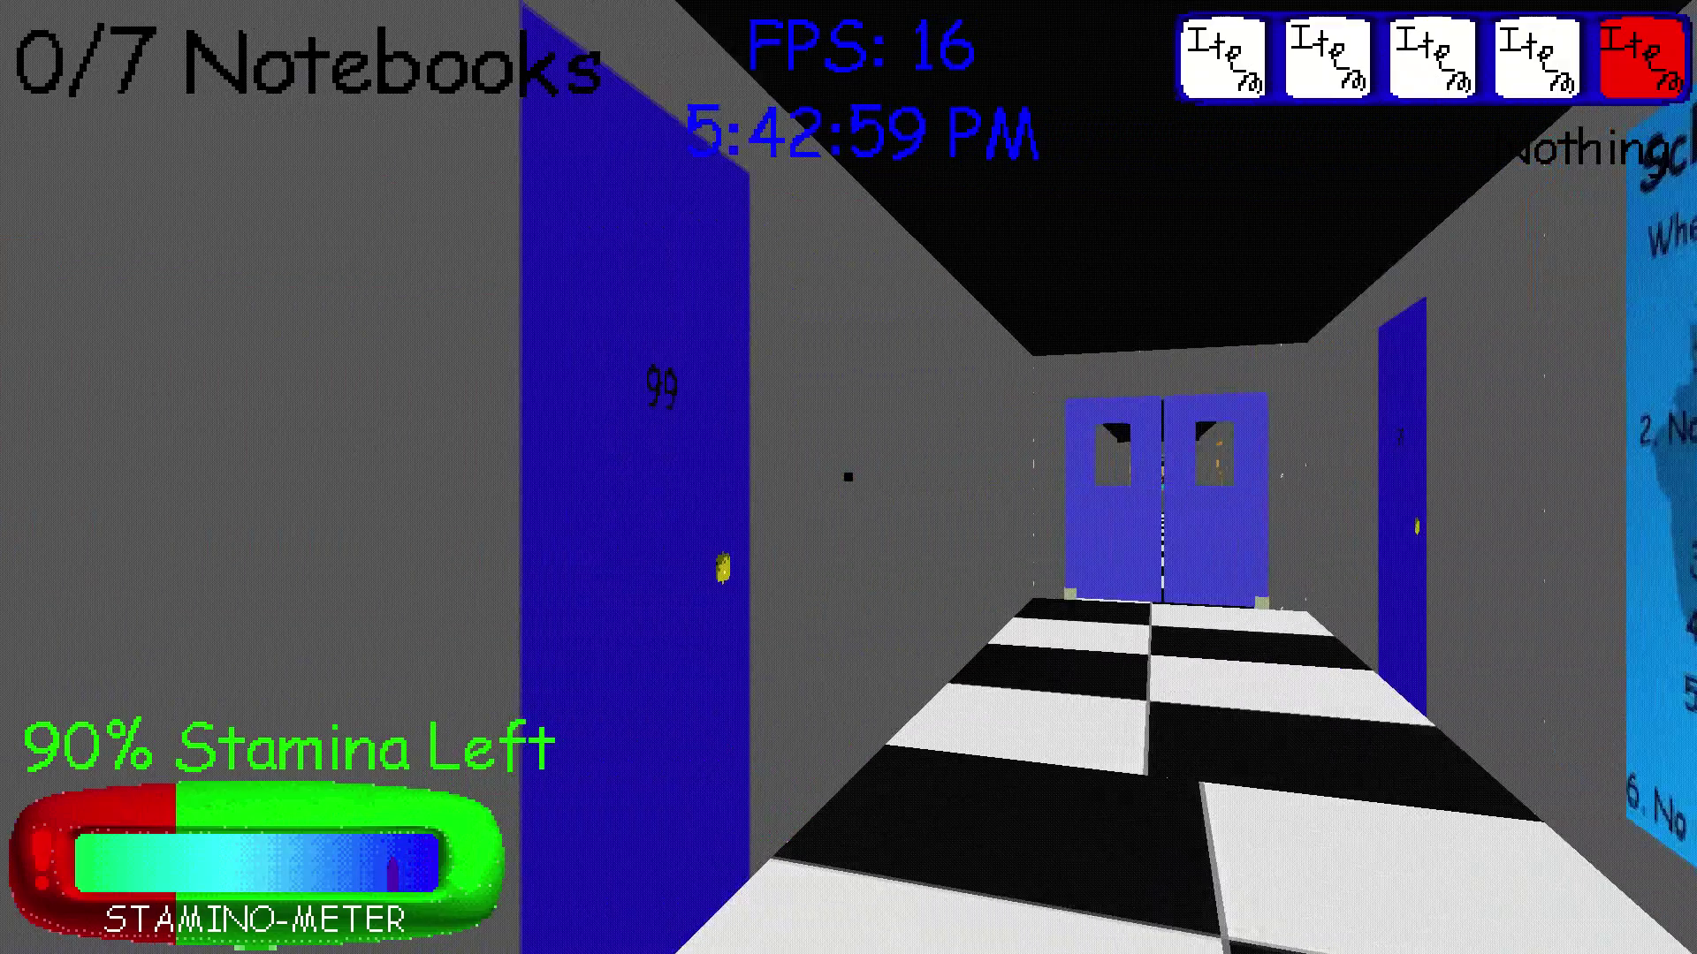
key("shift+w")
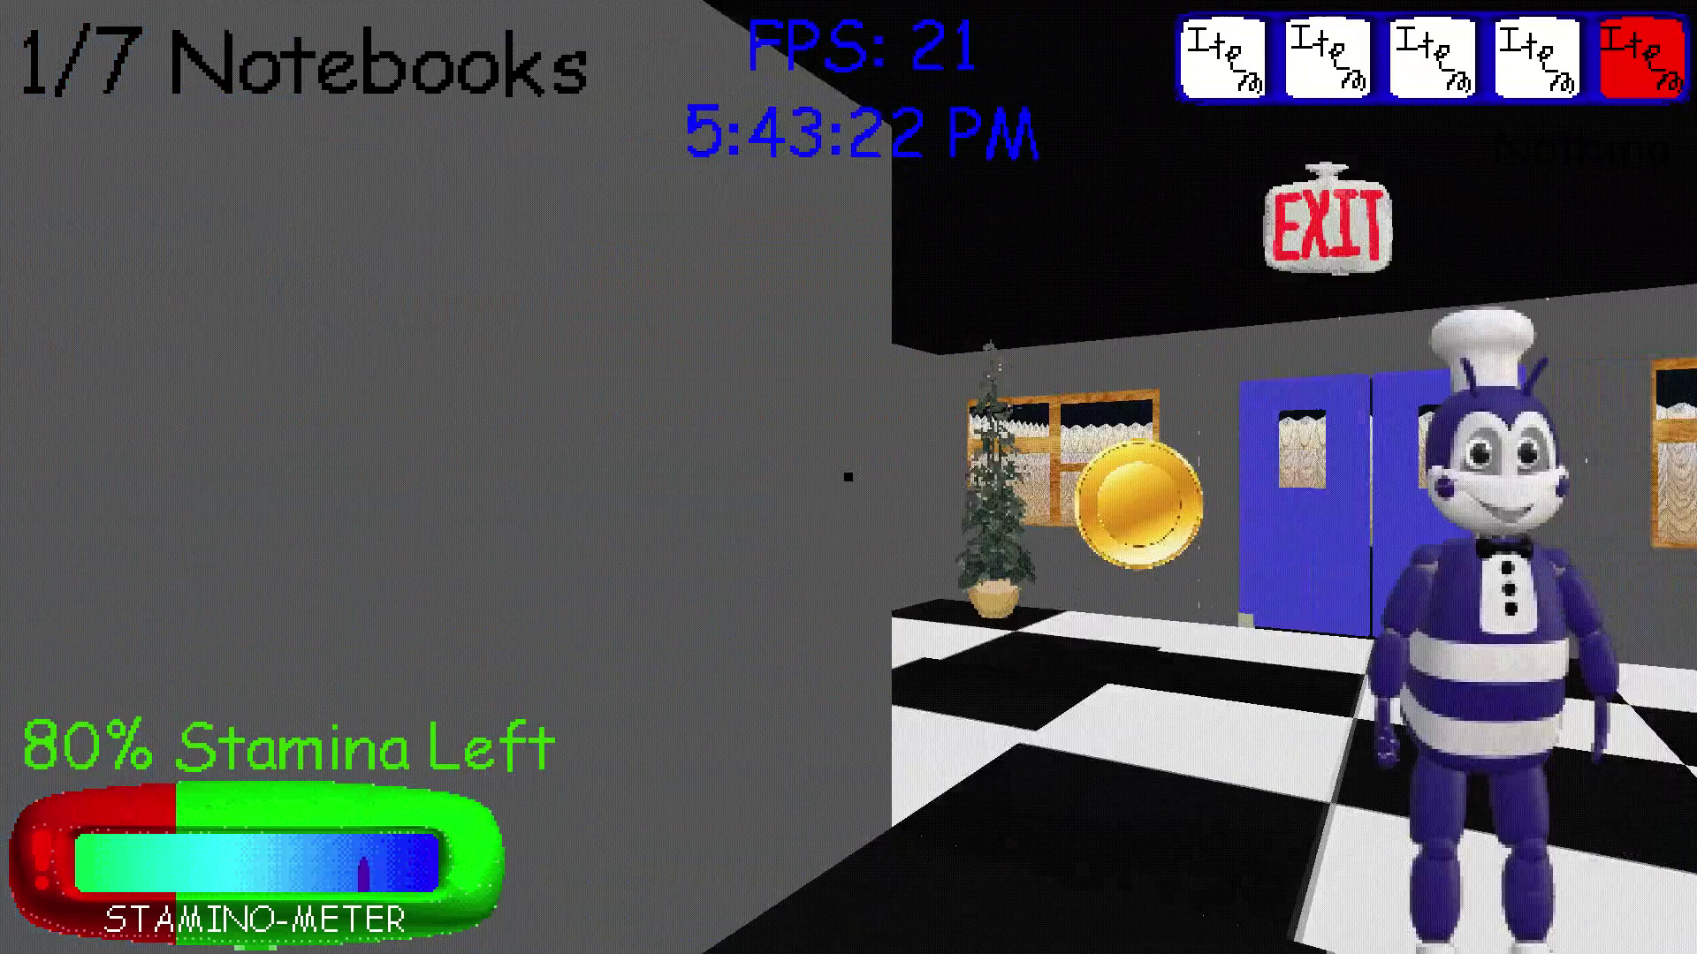
key("w")
left_click(849, 477)
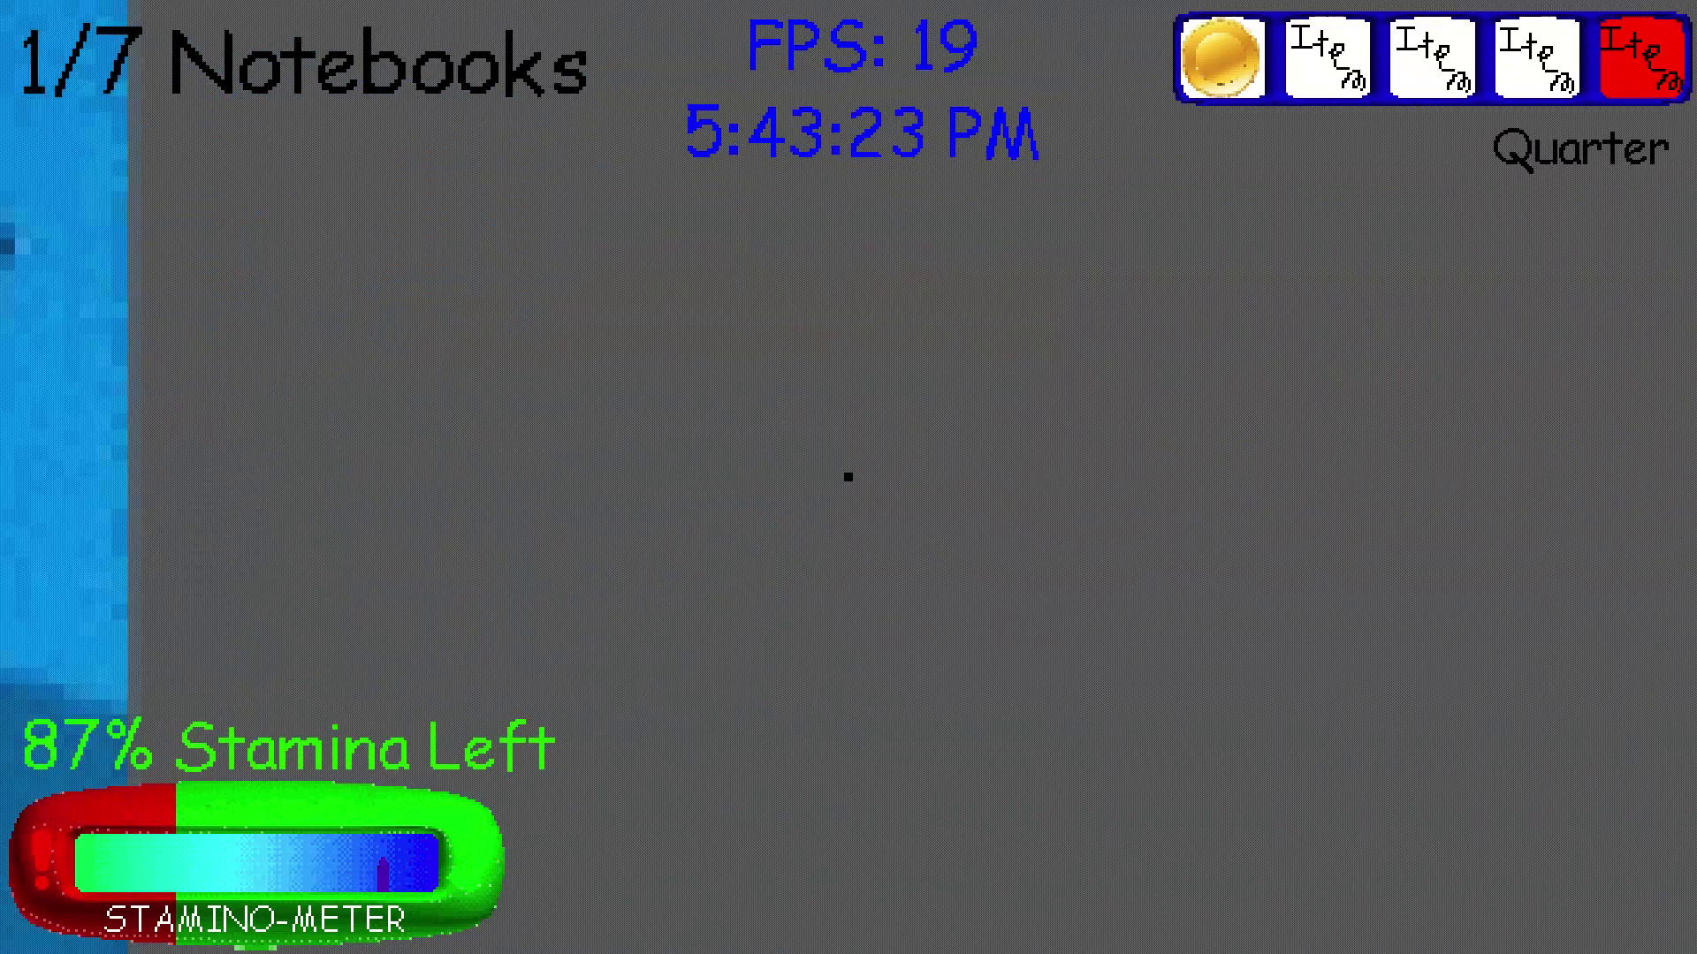
Run past the 99 vending machine into the desk classroom toward its notebook.
key("shift+w")
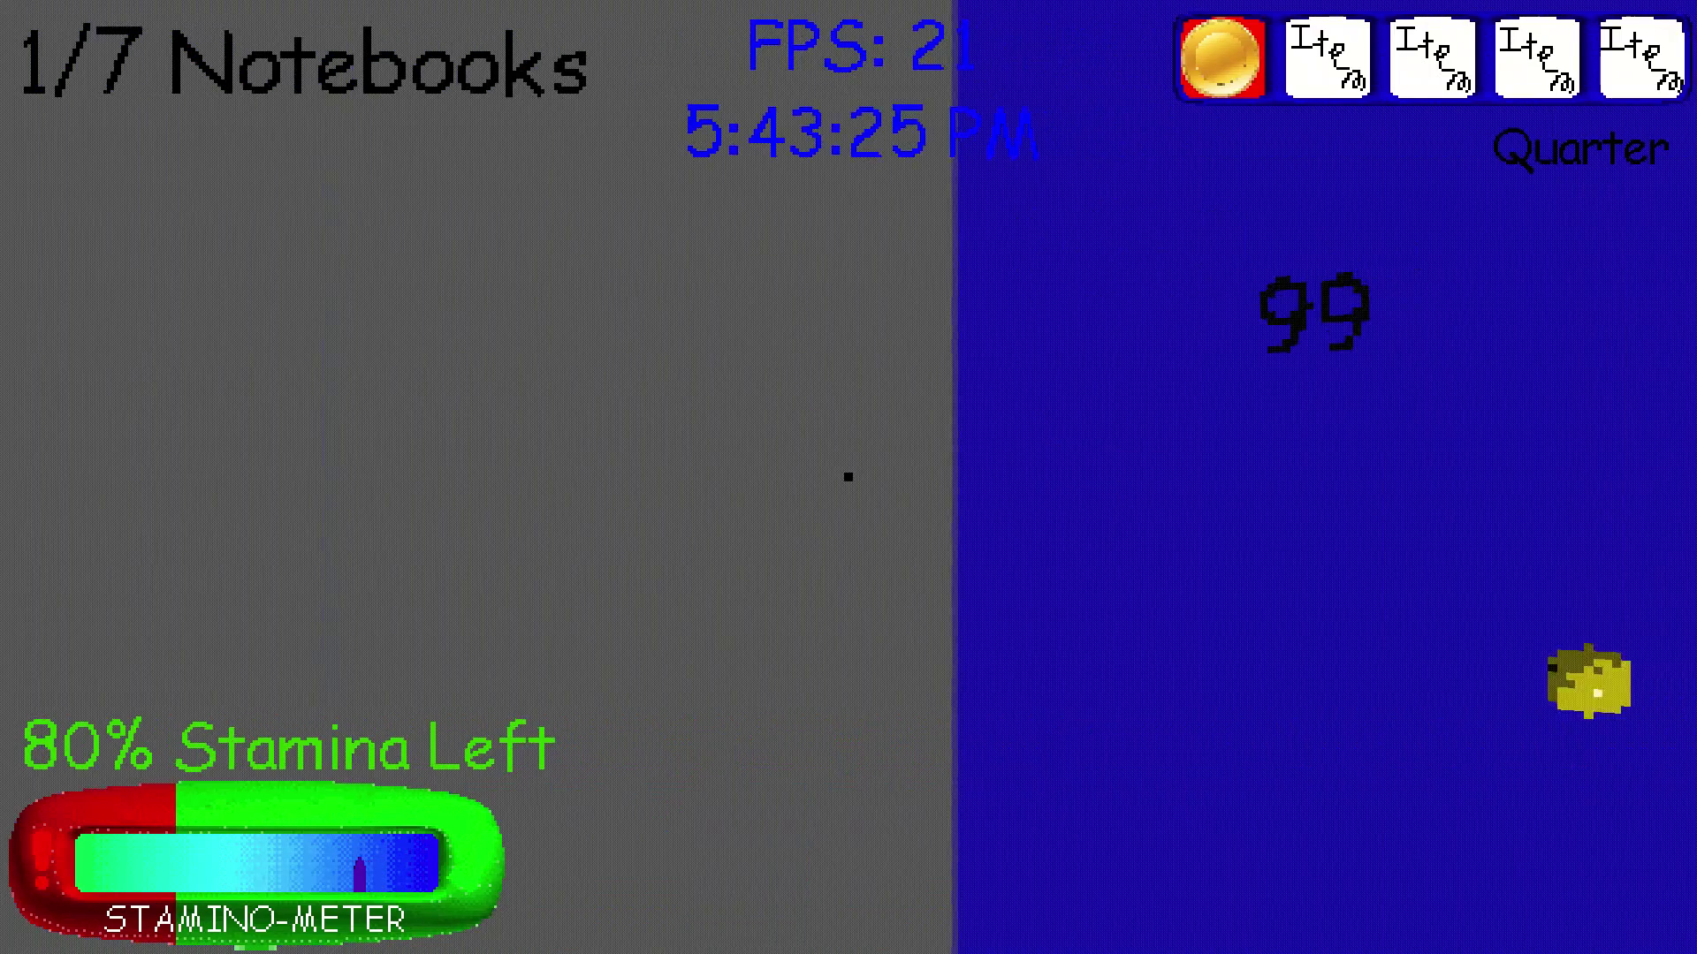
key("shift+w")
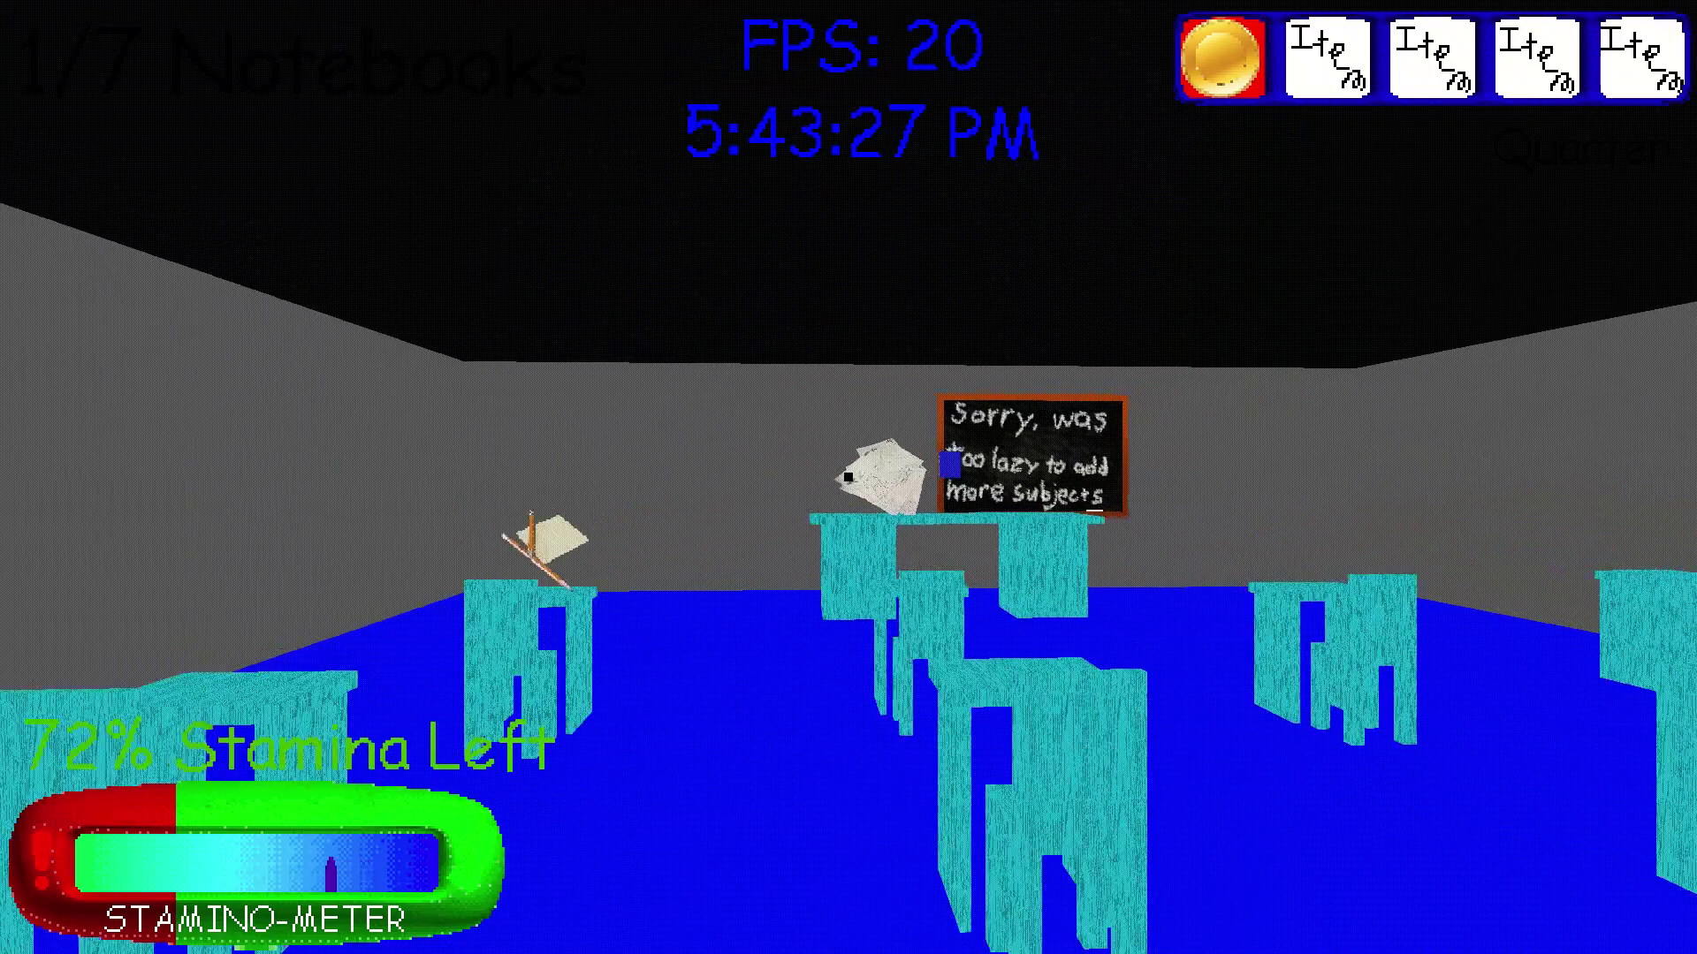
key("shift+w")
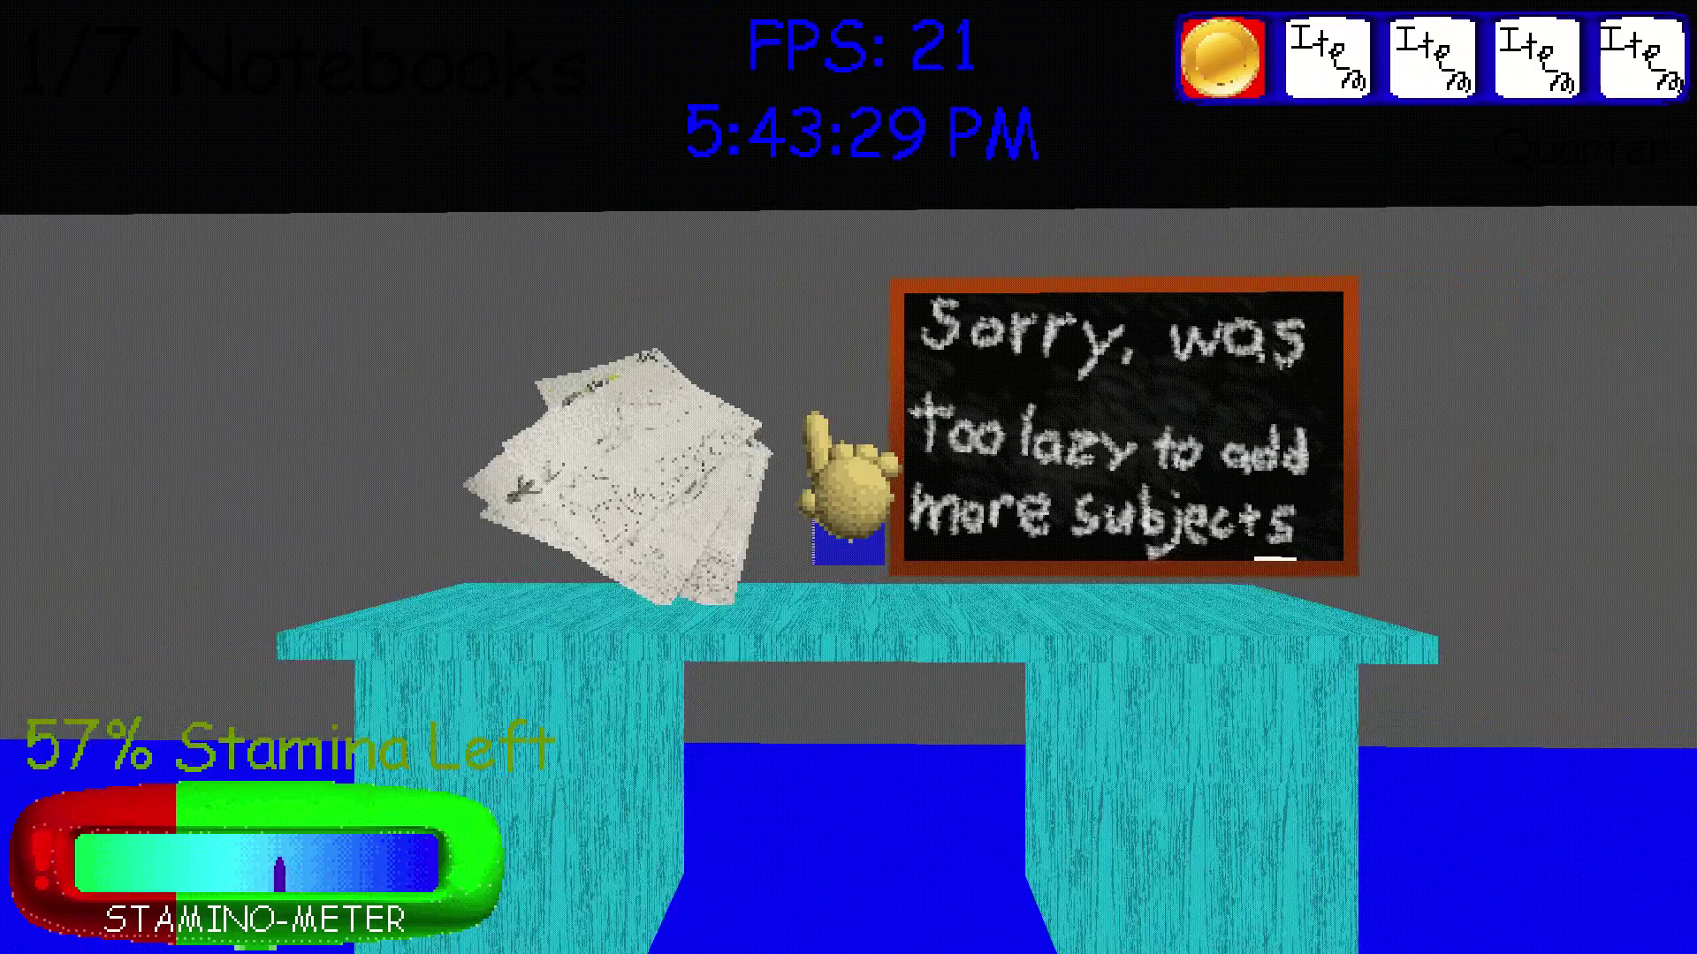
Collect the classroom notebook to bring up its You Can Think Pad math problems.
left_click(849, 479)
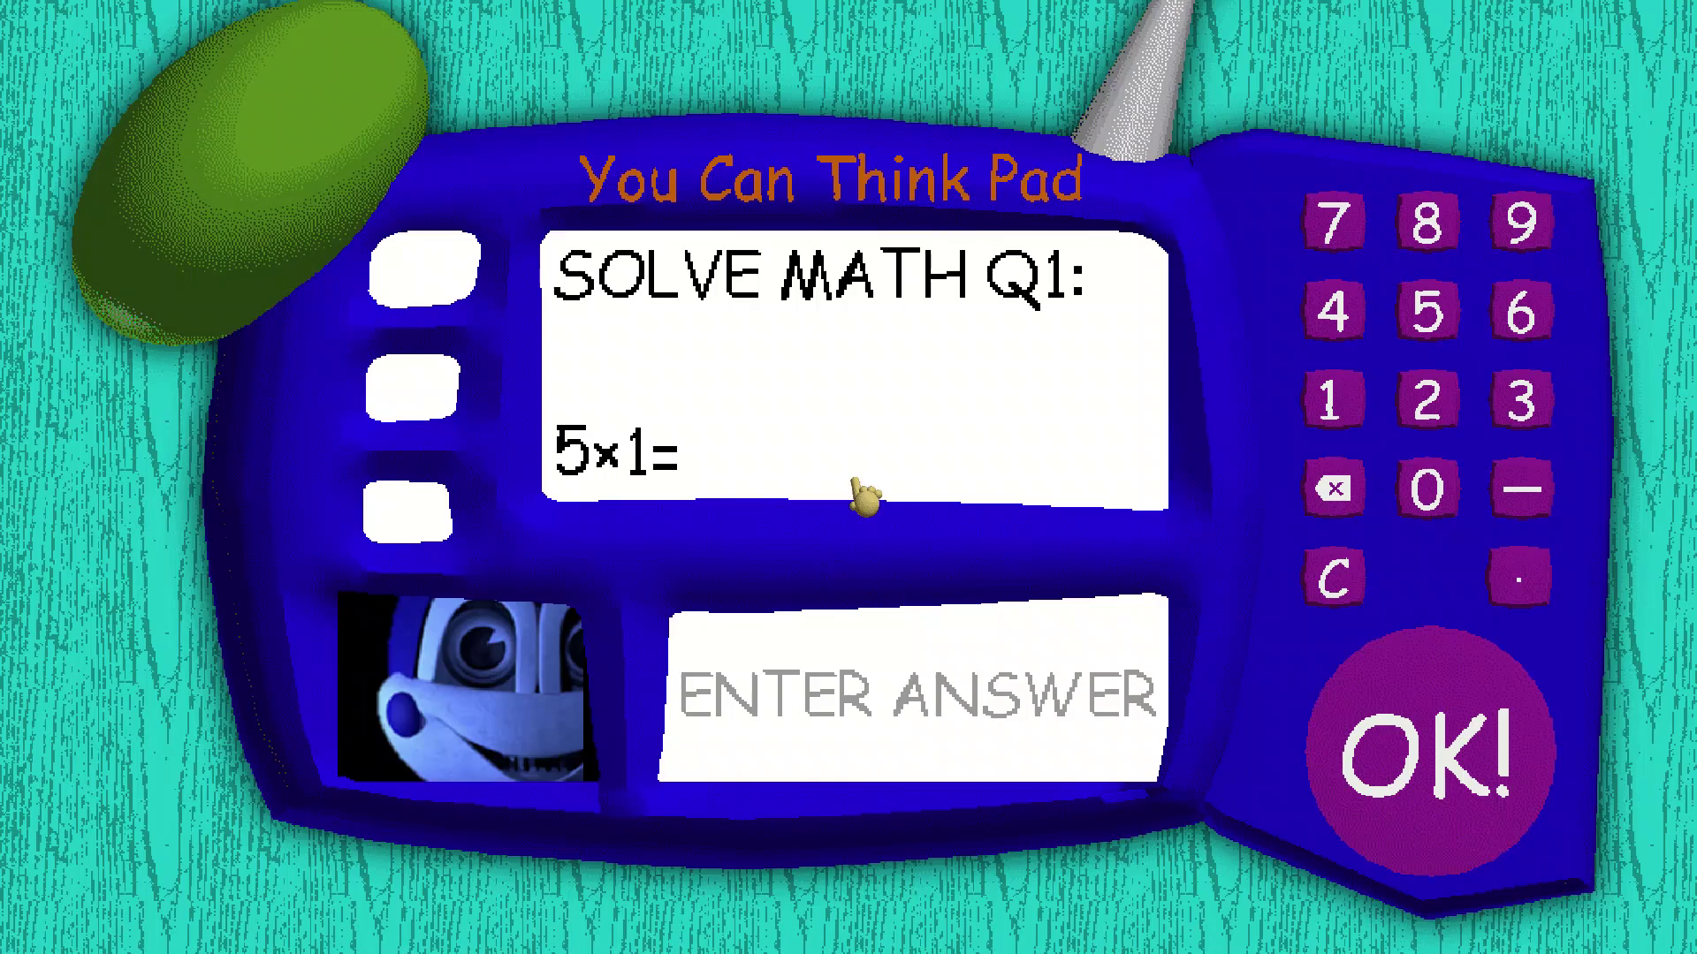